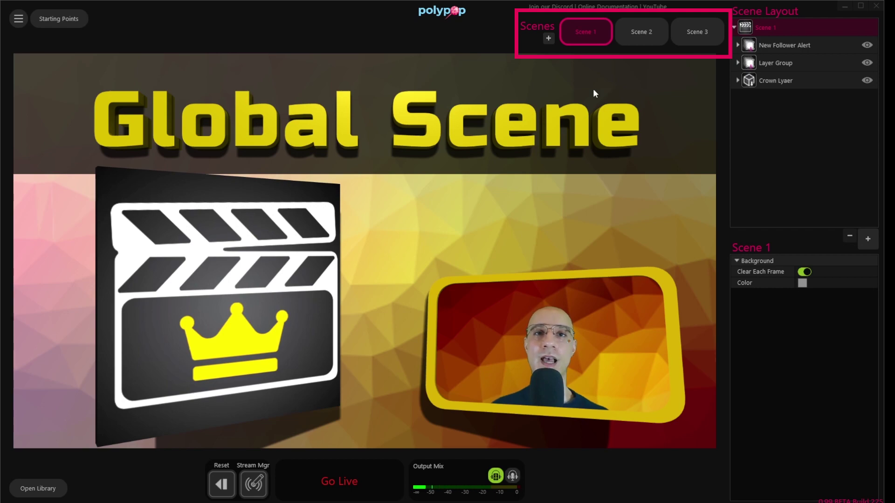
Step: Preview Scenes 2 and 3, then add a Global Scene element from the Transitions library
{"action": "left_click", "coordinate": [648, 34]}
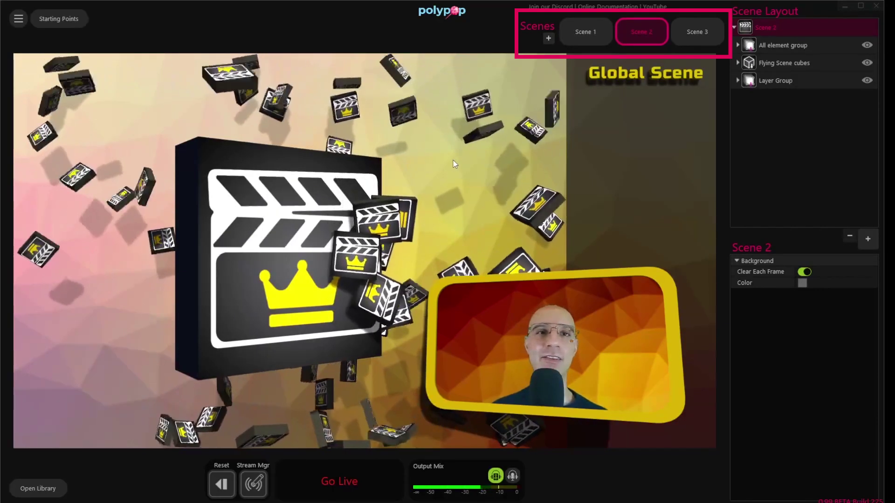
{"action": "left_click", "coordinate": [694, 31]}
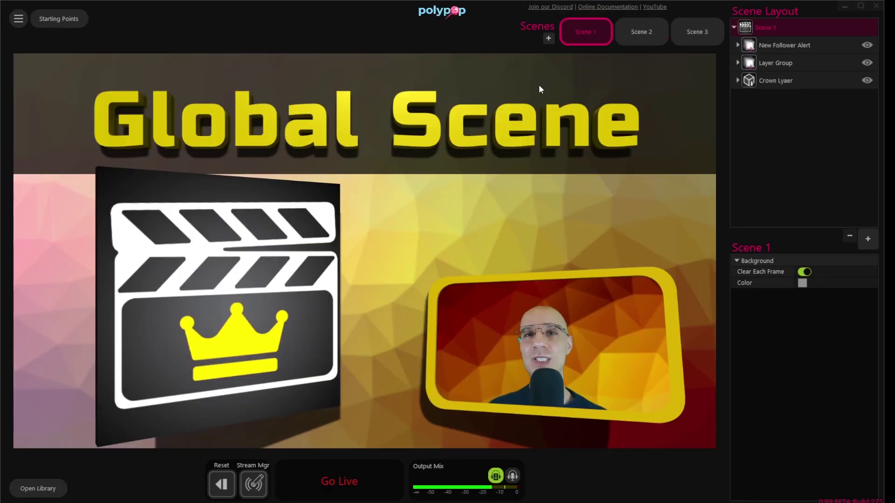
{"action": "left_click", "coordinate": [867, 239]}
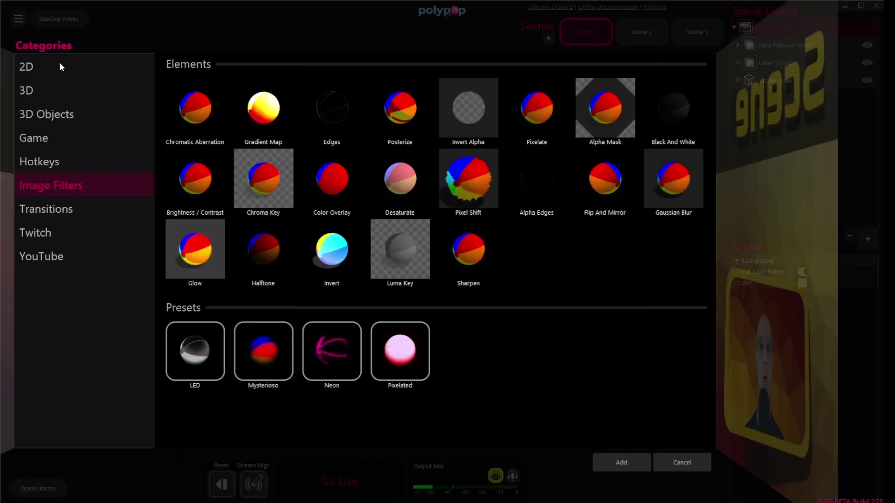
{"action": "left_click", "coordinate": [70, 213]}
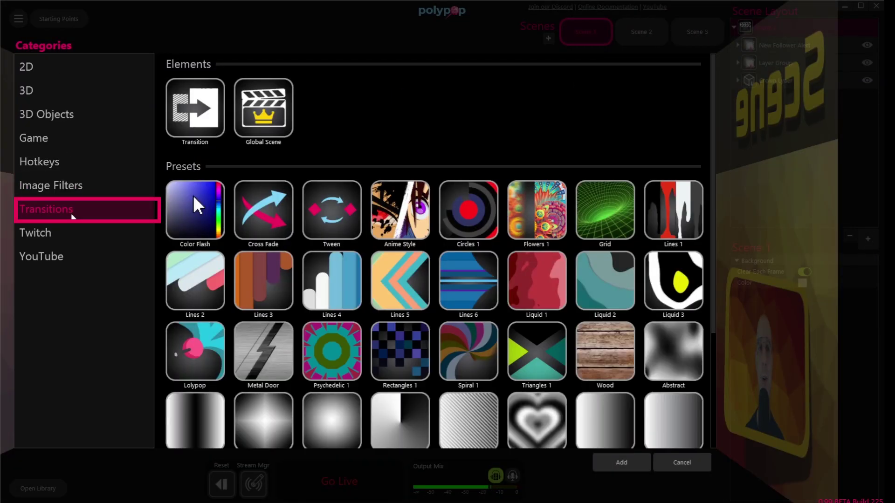
{"action": "double_click", "coordinate": [272, 114]}
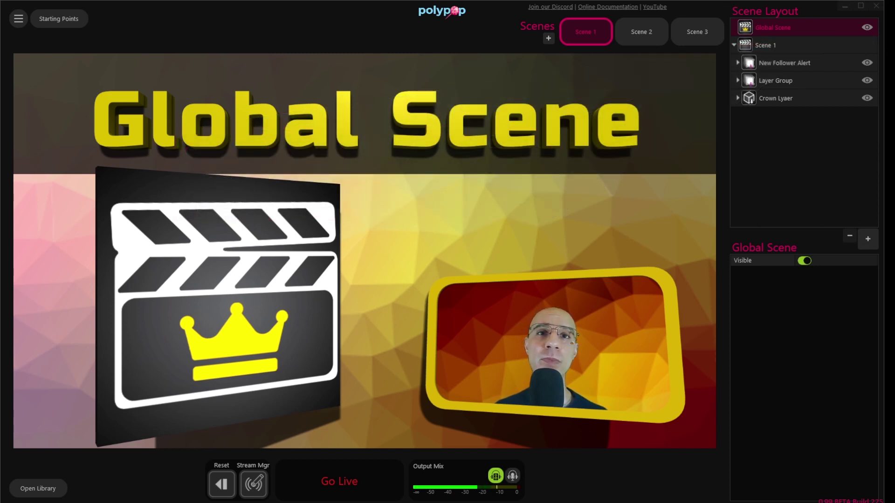
Step: Select Scene 1 and reopen the element library on the transition presets
{"action": "key", "text": "Down"}
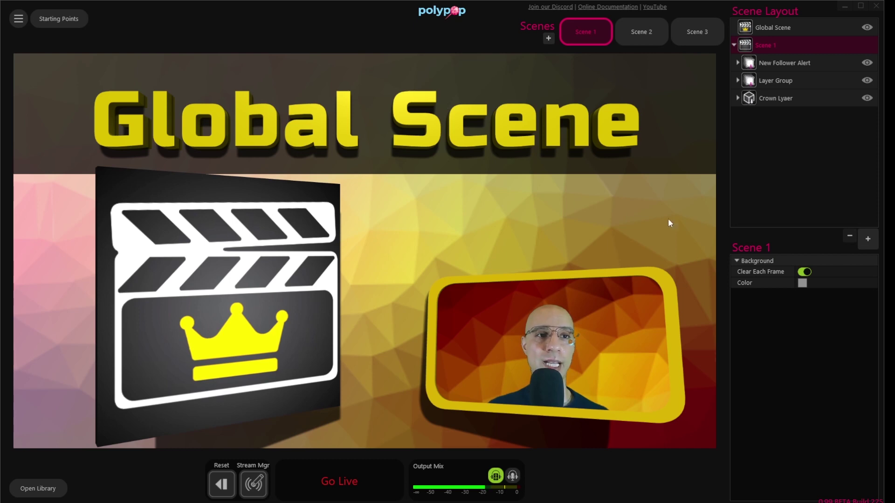
{"action": "left_click", "coordinate": [867, 240]}
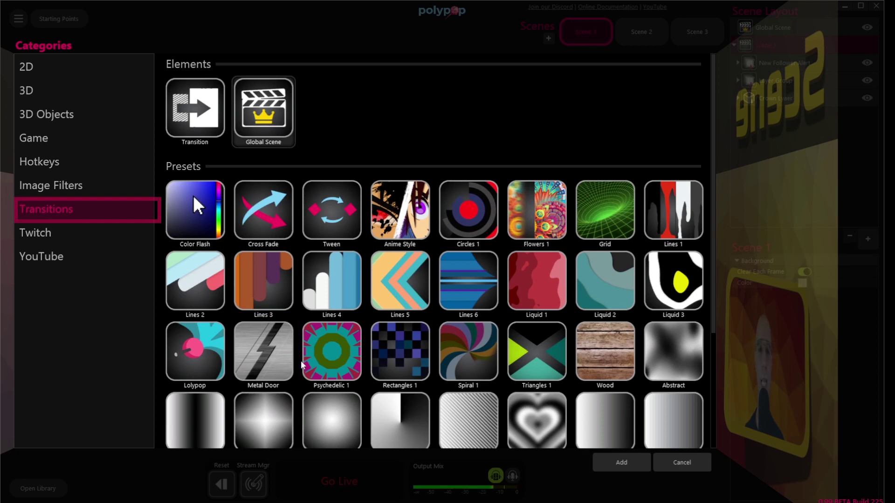
Step: Add the Metal Door transition to the Global Scene and test it by switching to Scene 2
{"action": "double_click", "coordinate": [289, 365]}
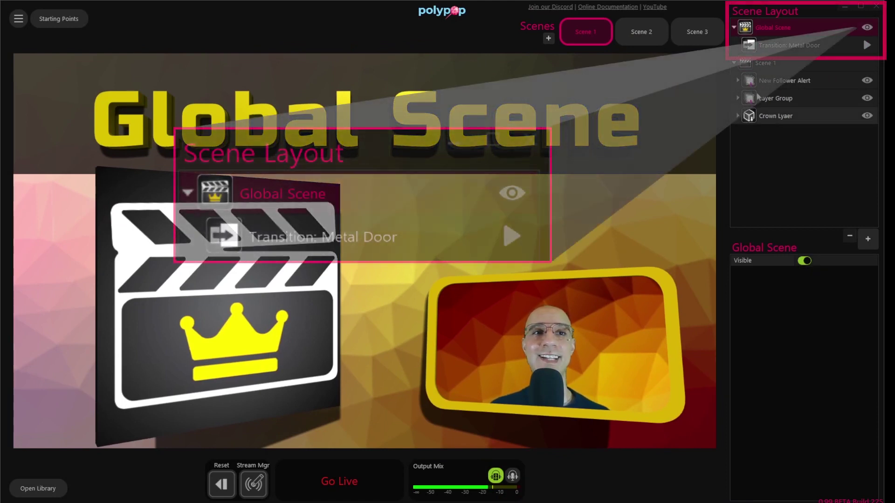
{"action": "left_click", "coordinate": [735, 27]}
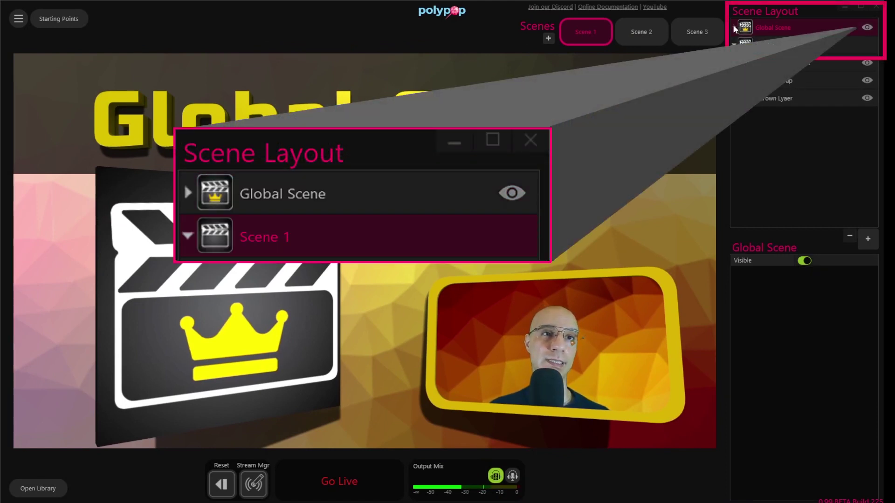
{"action": "left_click", "coordinate": [735, 27]}
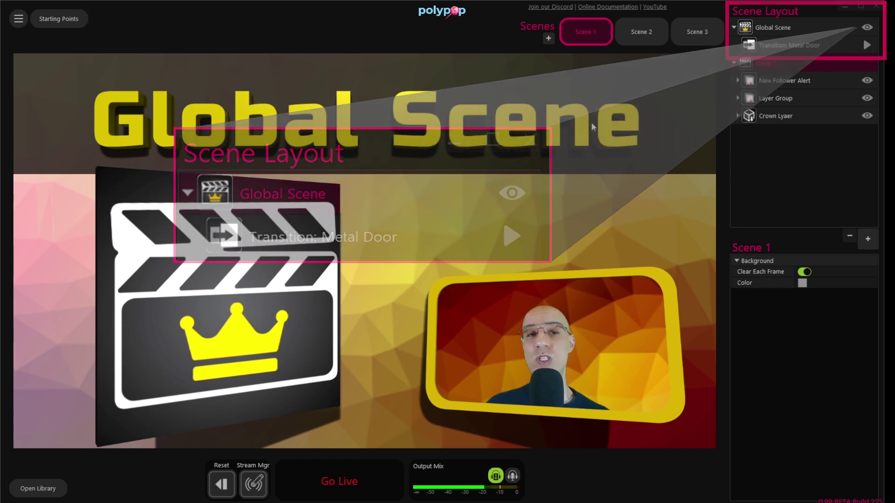
{"action": "left_click", "coordinate": [633, 37]}
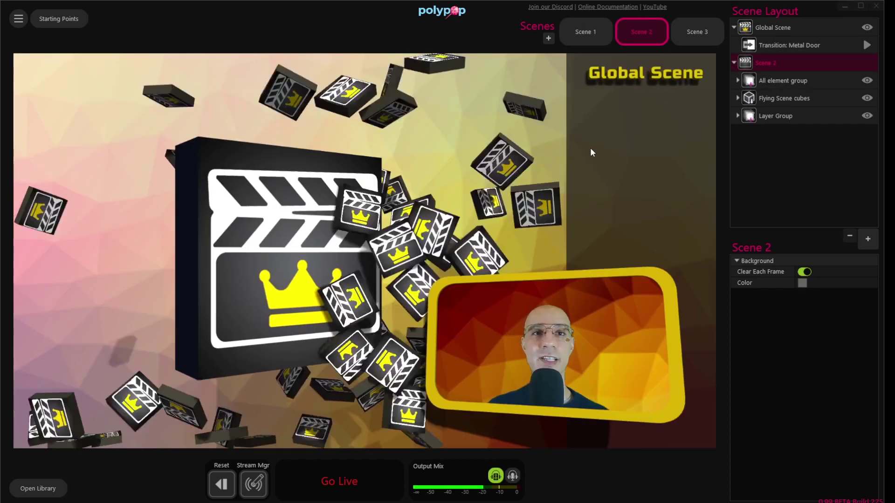
Step: Switch back to Scene 1 to watch the Metal Door wipe play
{"action": "left_click", "coordinate": [583, 31]}
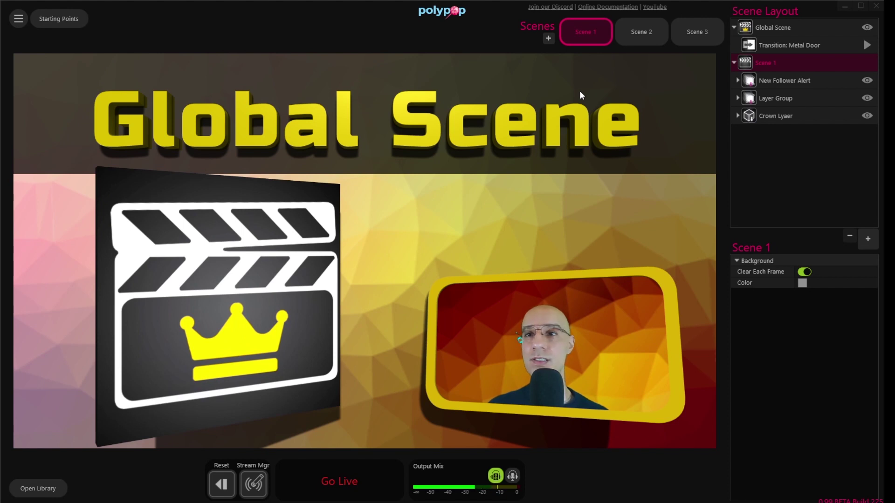
Step: Move Crown Lyaer to the top of Scene 1 and check it on Scenes 2 and 1
{"action": "left_click", "coordinate": [789, 189]}
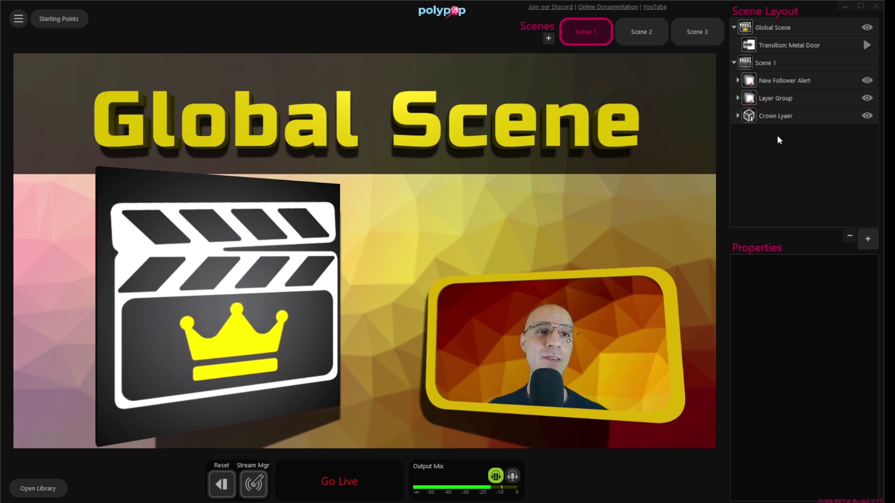
{"action": "left_click_drag", "start_coordinate": [773, 114], "coordinate": [772, 73]}
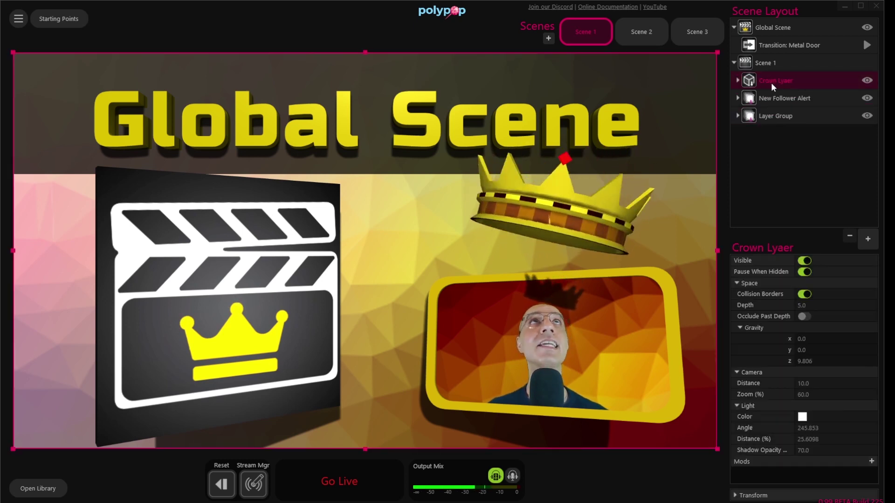
{"action": "left_click", "coordinate": [793, 175]}
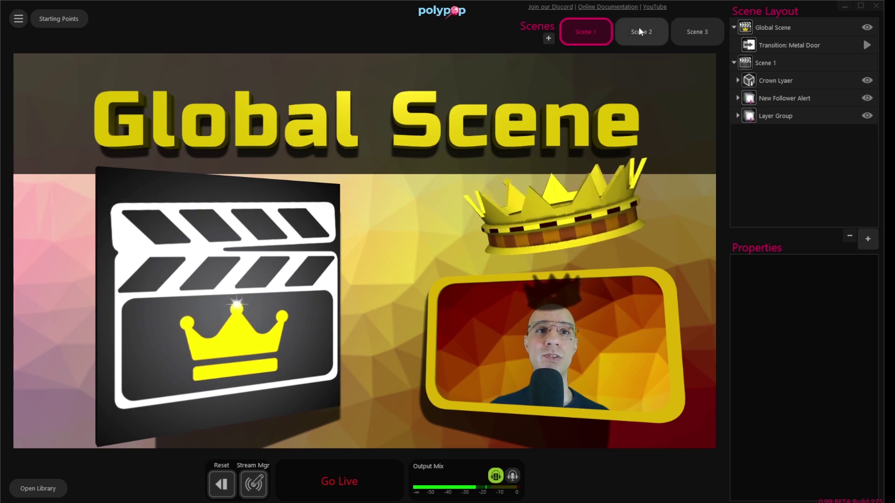
{"action": "left_click", "coordinate": [627, 35]}
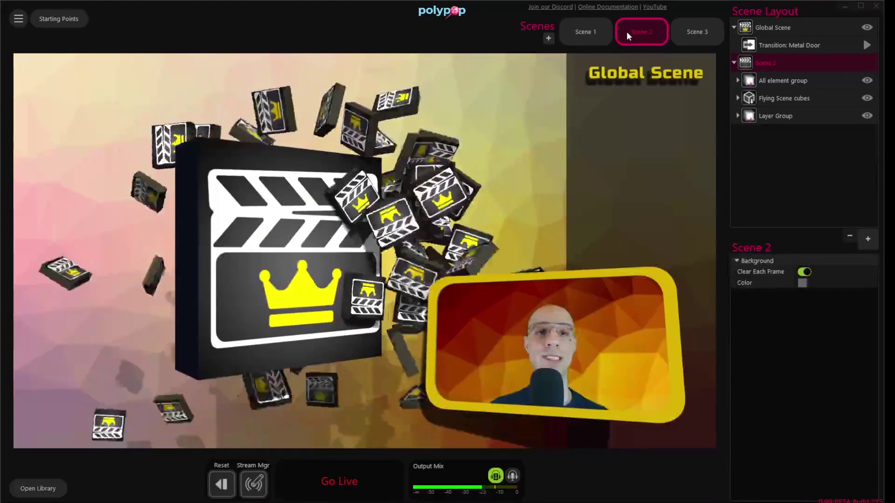
{"action": "left_click", "coordinate": [603, 31]}
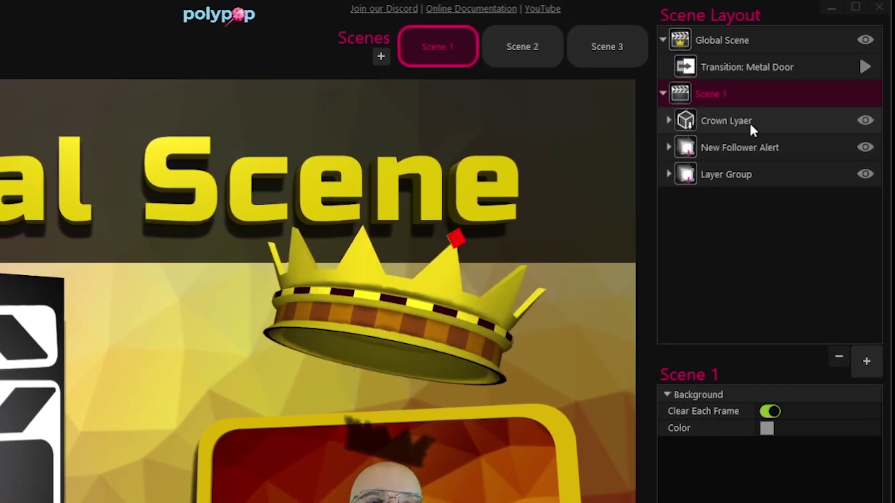
Step: Drag Crown Lyaer up into the Global Scene beneath Transition: Metal Door
{"action": "left_click", "coordinate": [749, 122]}
{"action": "left_click_drag", "start_coordinate": [749, 122], "coordinate": [724, 36]}
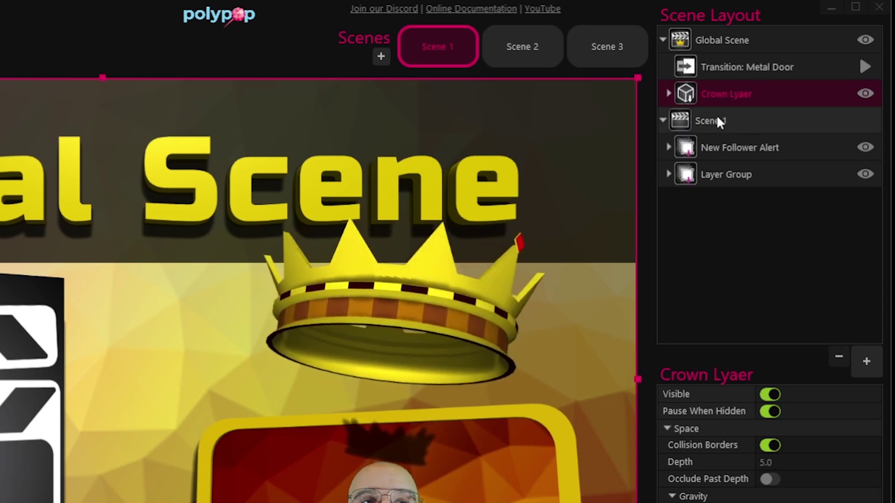
{"action": "left_click", "coordinate": [717, 246]}
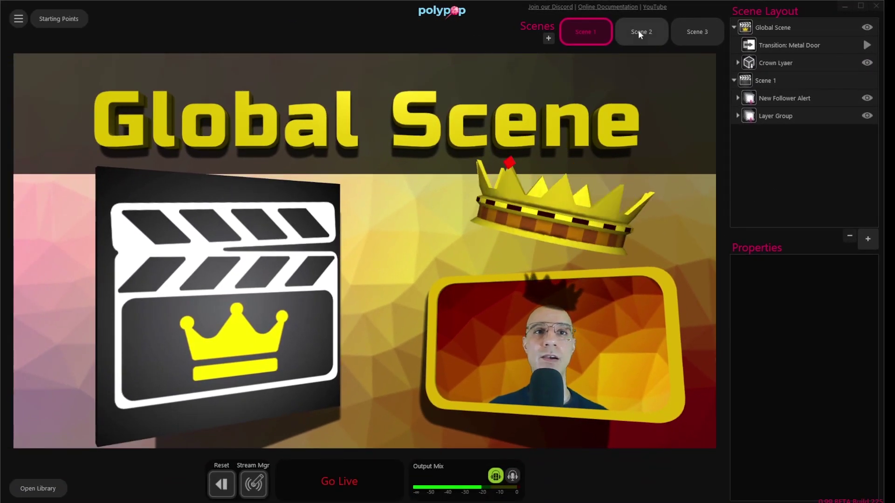
{"action": "left_click", "coordinate": [638, 32]}
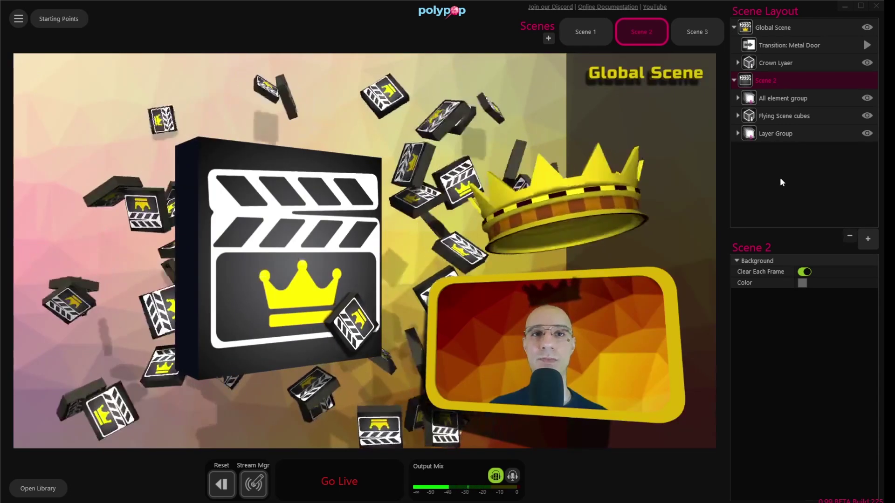
{"action": "left_click", "coordinate": [587, 29]}
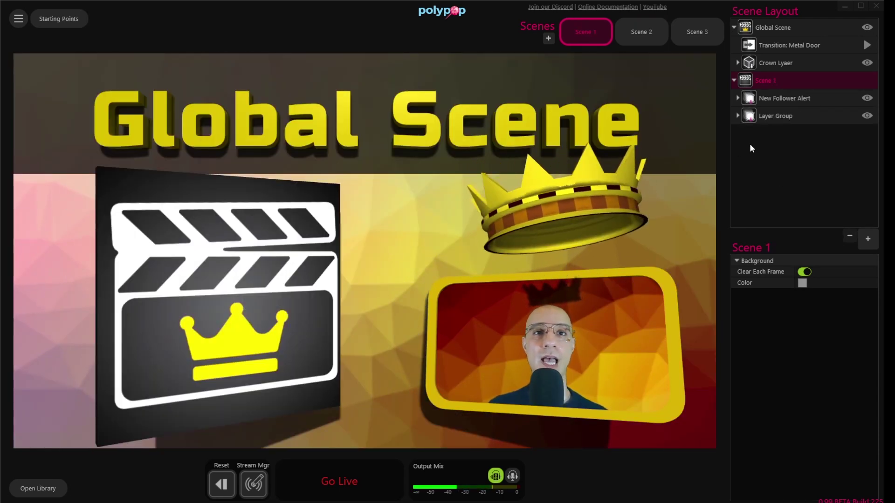
{"action": "left_click", "coordinate": [643, 22]}
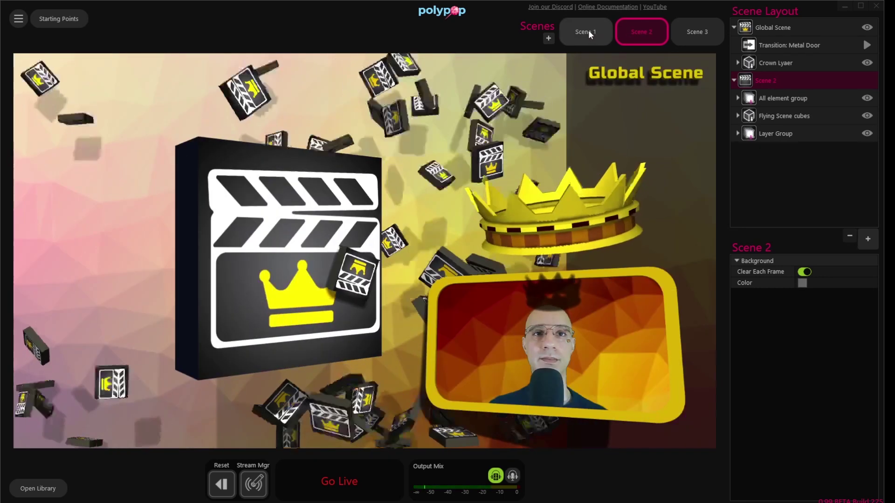
{"action": "left_click", "coordinate": [588, 30]}
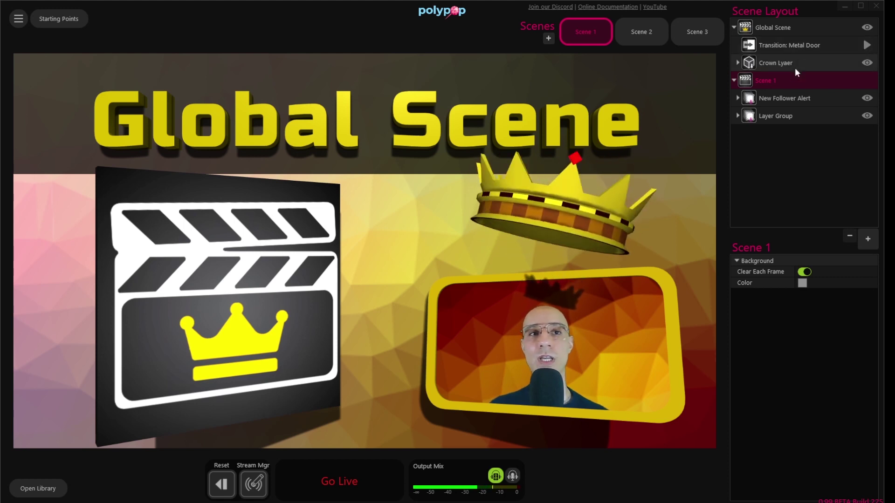
Step: Place Crown Lyaer above Transition: Metal Door, then check it on Scene 2 and Scene 1
{"action": "left_click_drag", "start_coordinate": [795, 68], "coordinate": [795, 40]}
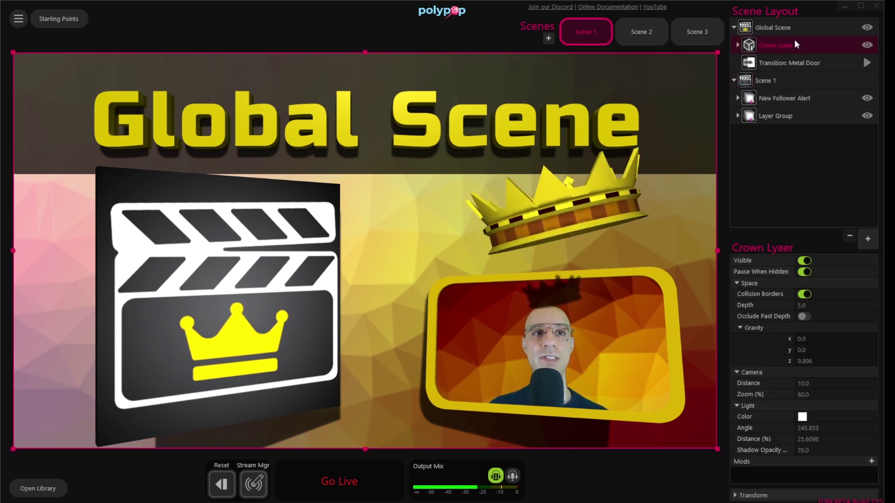
{"action": "left_click", "coordinate": [806, 172]}
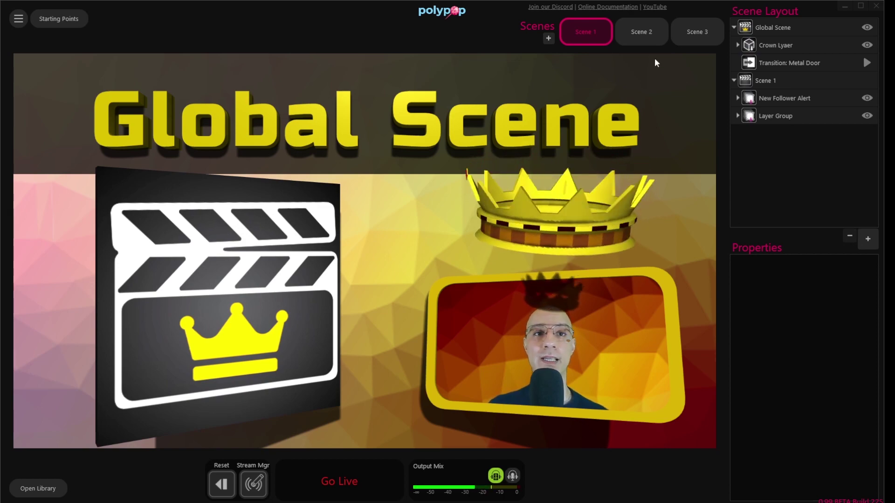
{"action": "left_click", "coordinate": [637, 28]}
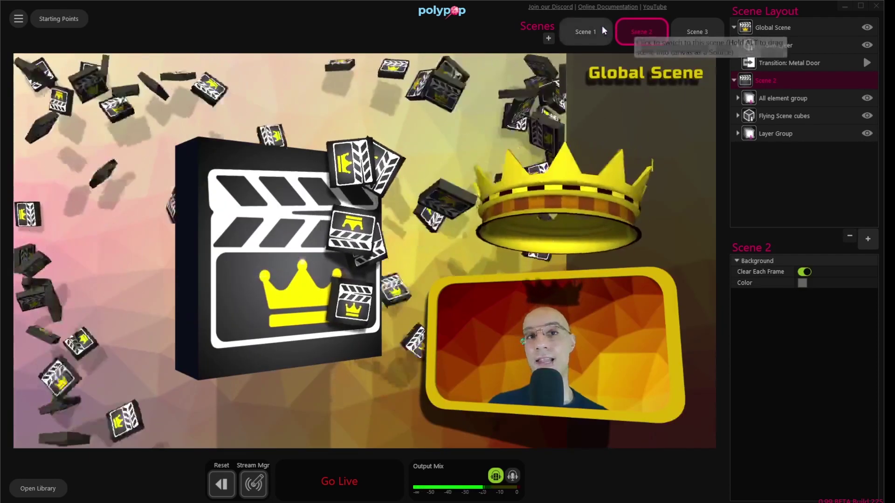
{"action": "left_click", "coordinate": [602, 29]}
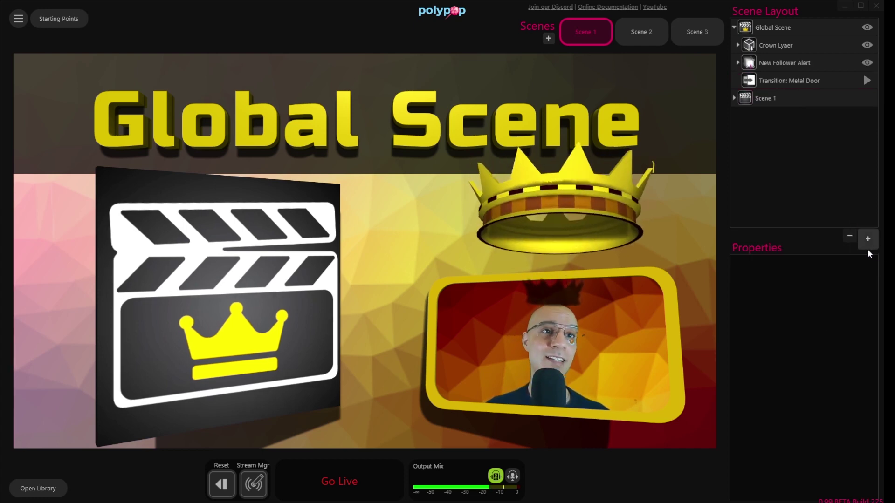
Step: Add the Twitch New Follow Alert preset to Scene 1
{"action": "left_click", "coordinate": [869, 236]}
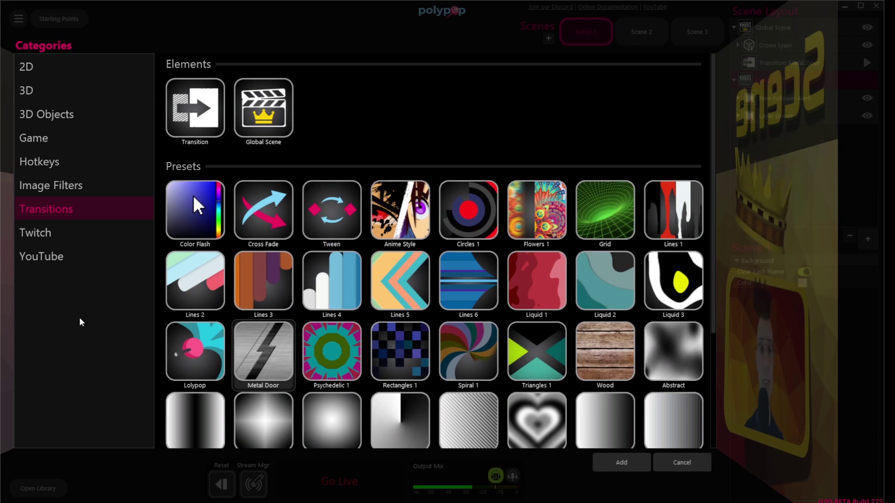
{"action": "left_click", "coordinate": [64, 239]}
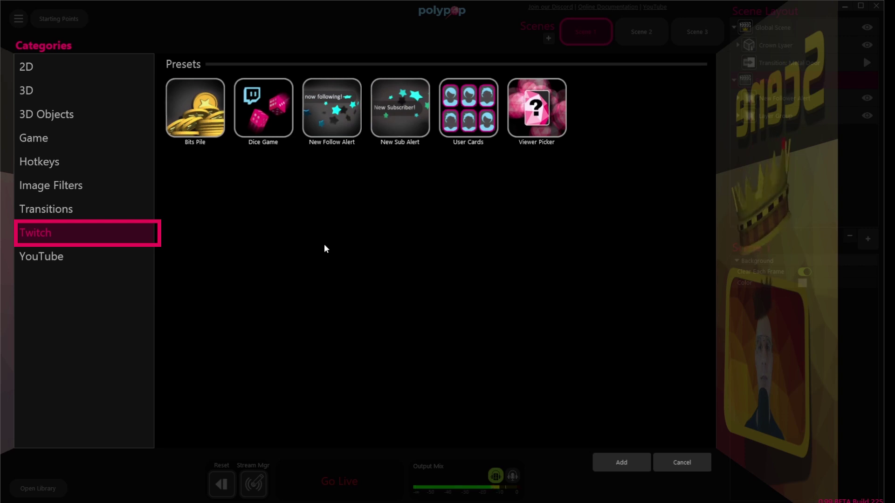
{"action": "double_click", "coordinate": [340, 122]}
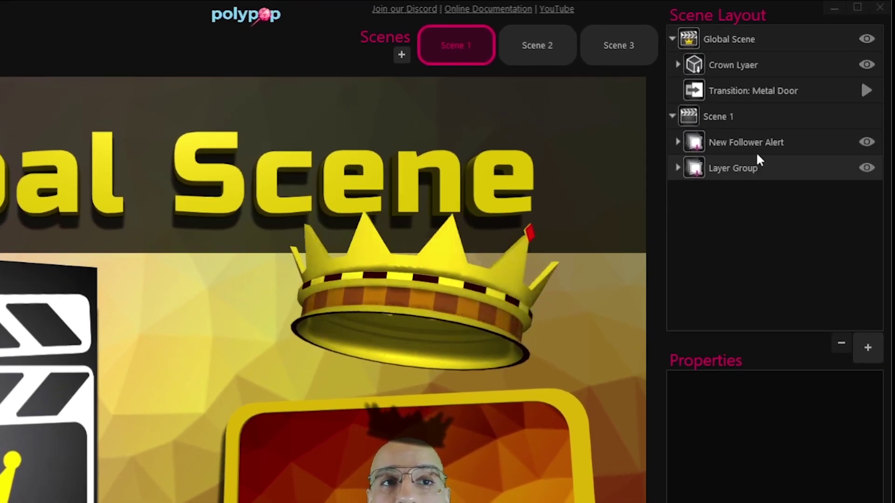
Step: Move New Follower Alert from Scene 1 into the Global Scene and preview Scene 2
{"action": "left_click", "coordinate": [795, 99]}
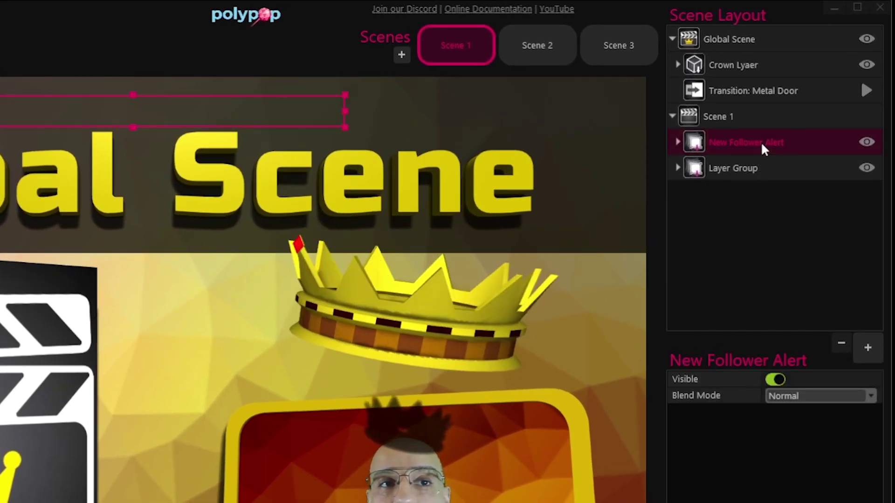
{"action": "left_click_drag", "start_coordinate": [760, 141], "coordinate": [733, 34]}
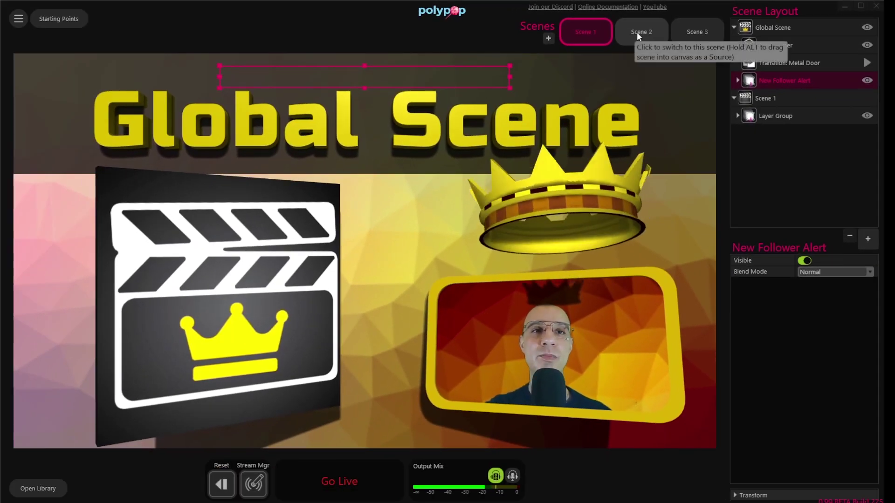
{"action": "left_click", "coordinate": [637, 32]}
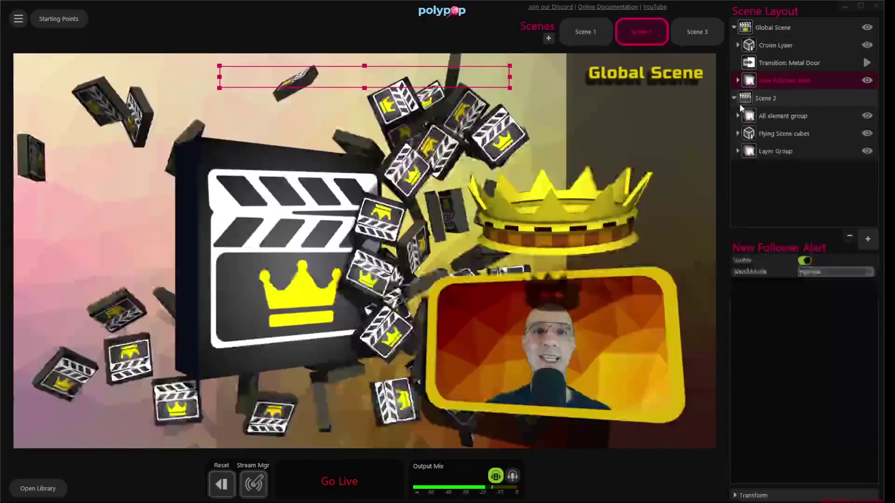
Step: Position New Follower Alert between Crown Lyaer and Transition: Metal Door, then select Scene 2
{"action": "left_click", "coordinate": [771, 178]}
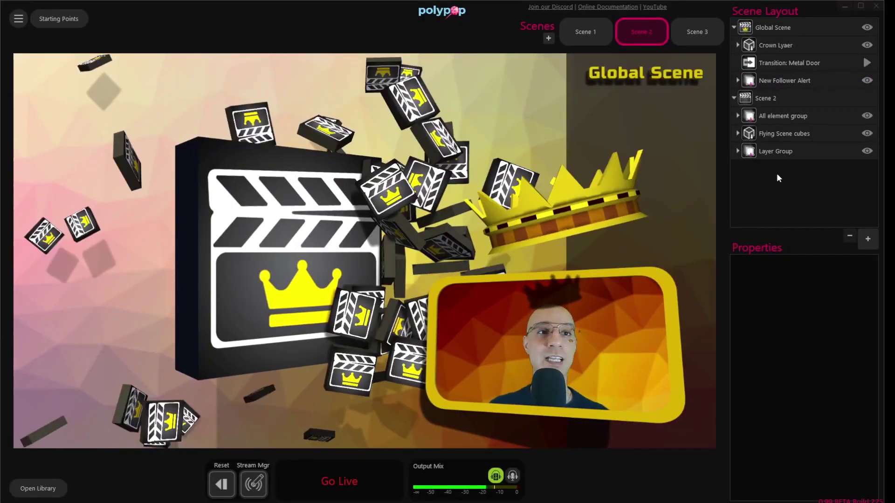
{"action": "left_click_drag", "start_coordinate": [773, 83], "coordinate": [771, 51]}
{"action": "left_click", "coordinate": [765, 98]}
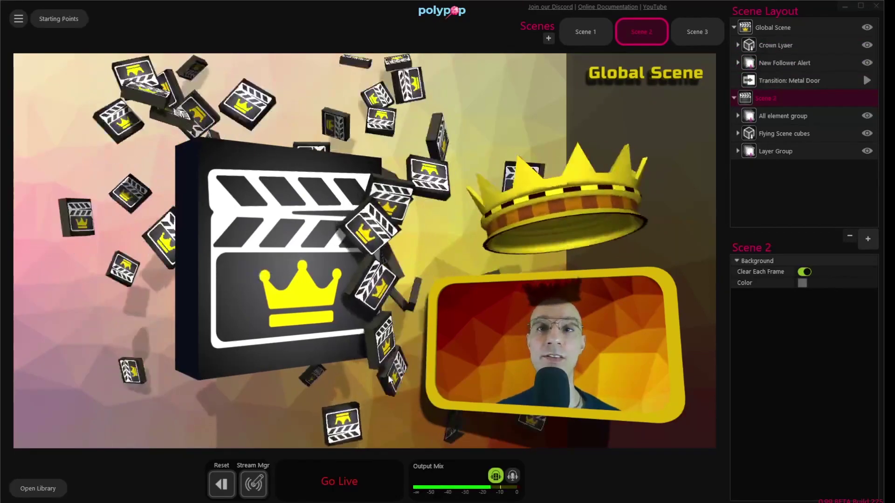